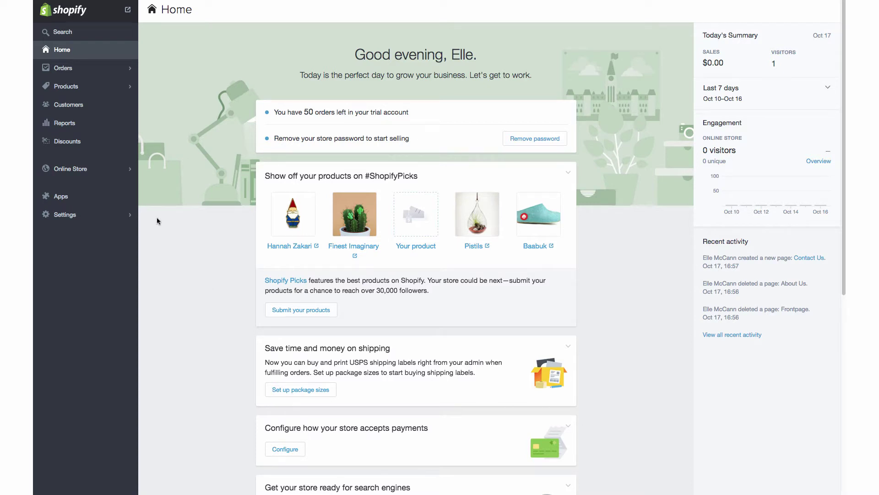
- Open the Online Store section from the Shopify admin sidebar
left_click(71, 169)
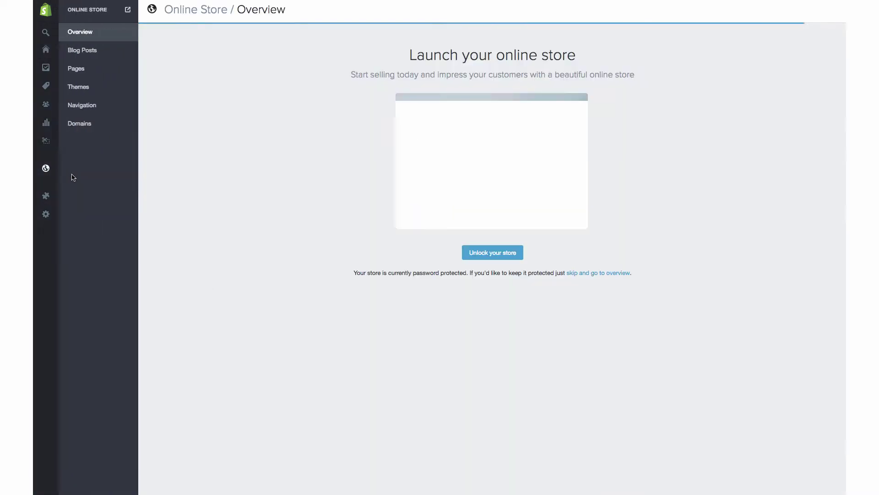
- Open the Contact Us page from the Pages list and view it on the storefront
left_click(81, 72)
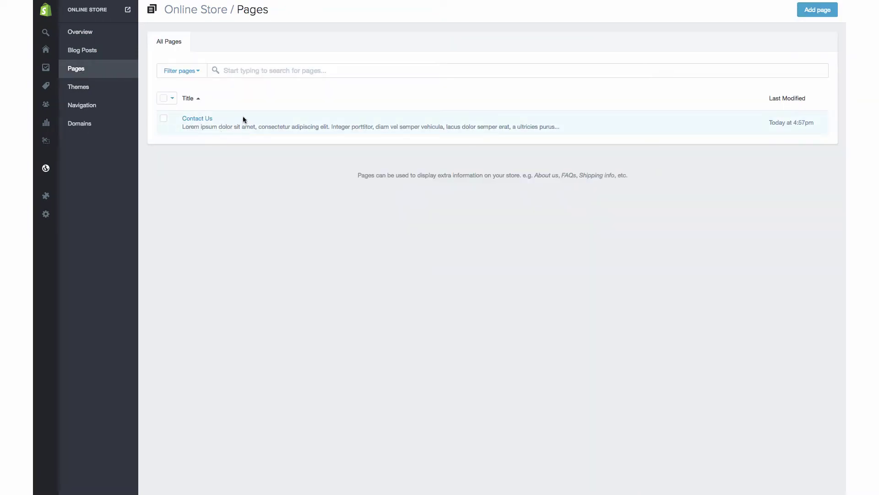
left_click(192, 120)
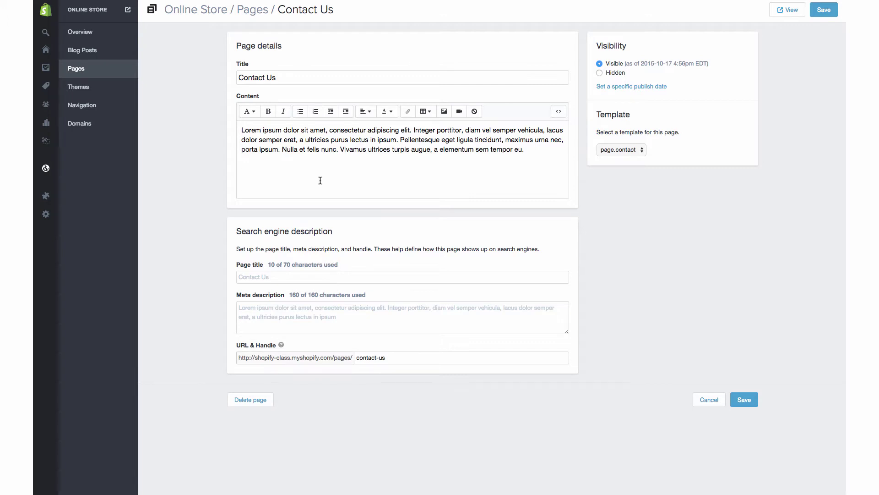
left_click(784, 11)
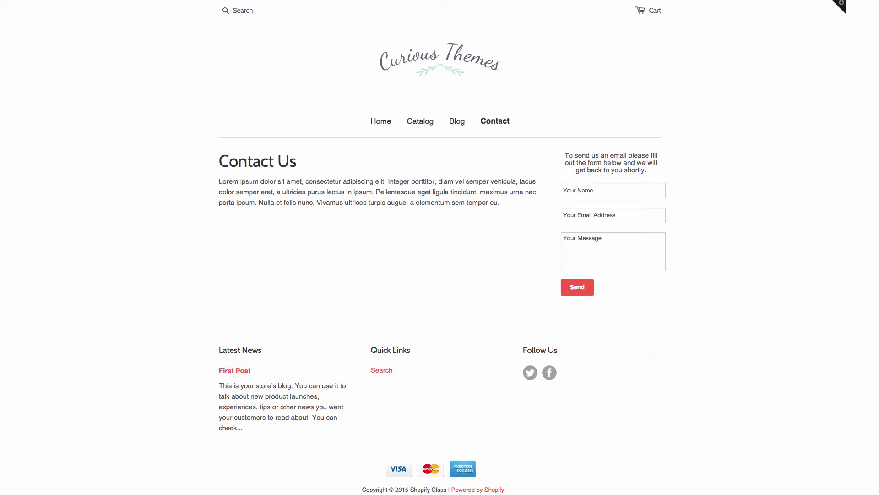
- Open a new browser tab and start a Google search
key("super+t")
left_click(342, 133)
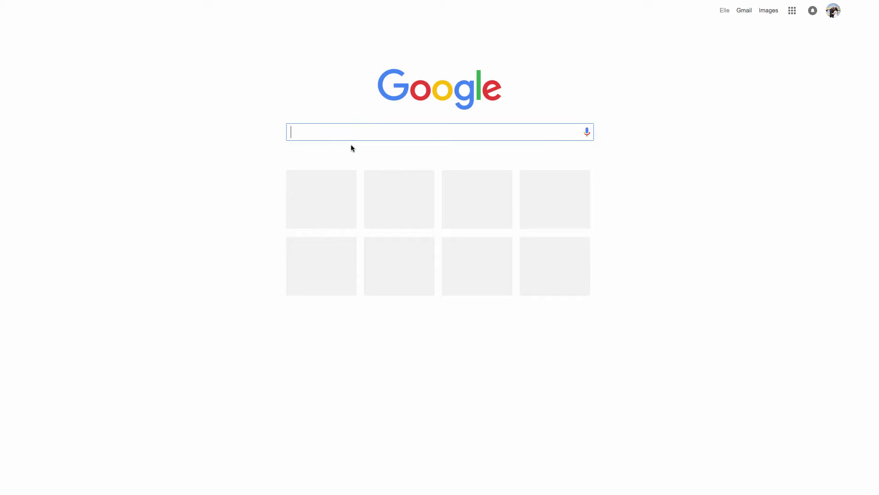
- Search Google for 'New York' and view the result on Google Maps
type("Ne")
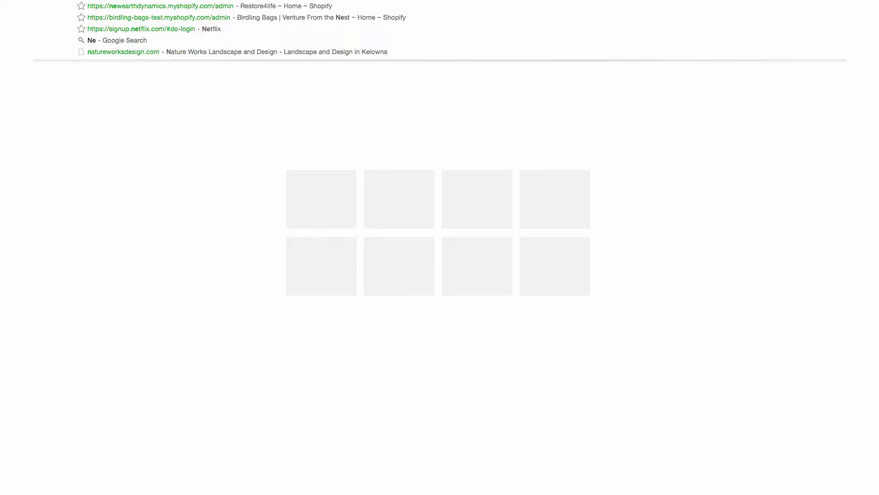
type("w York")
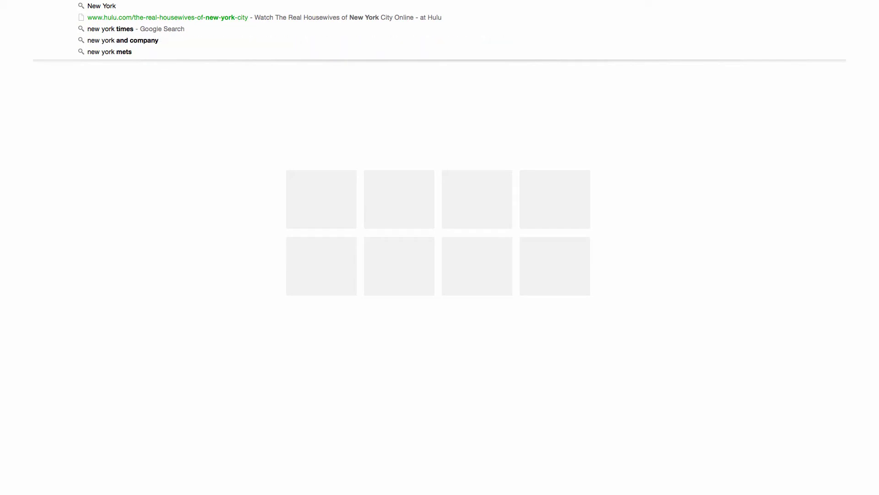
key("Return")
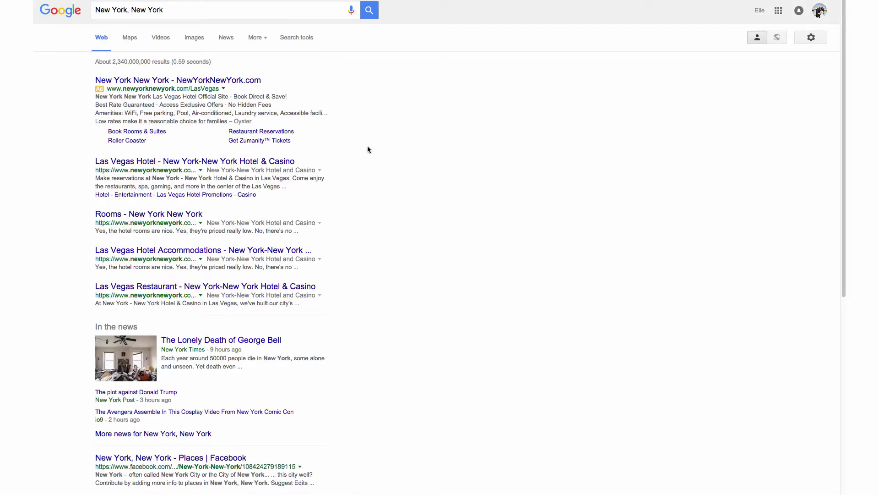
left_click(134, 40)
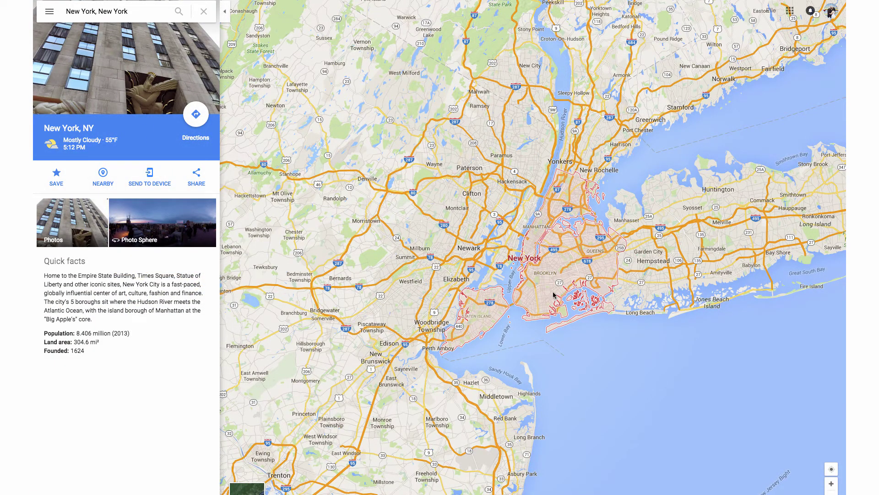
- Open the New York map's Share dialog on its Embed map tab
left_click(193, 180)
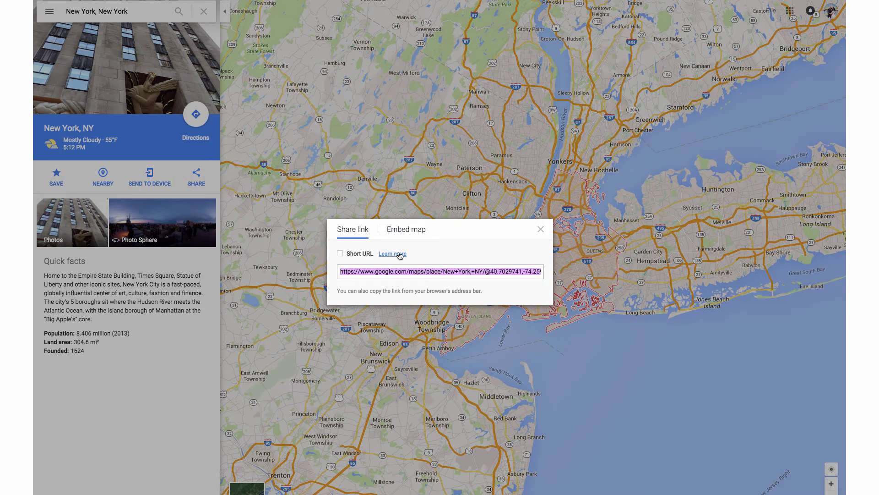
left_click(414, 235)
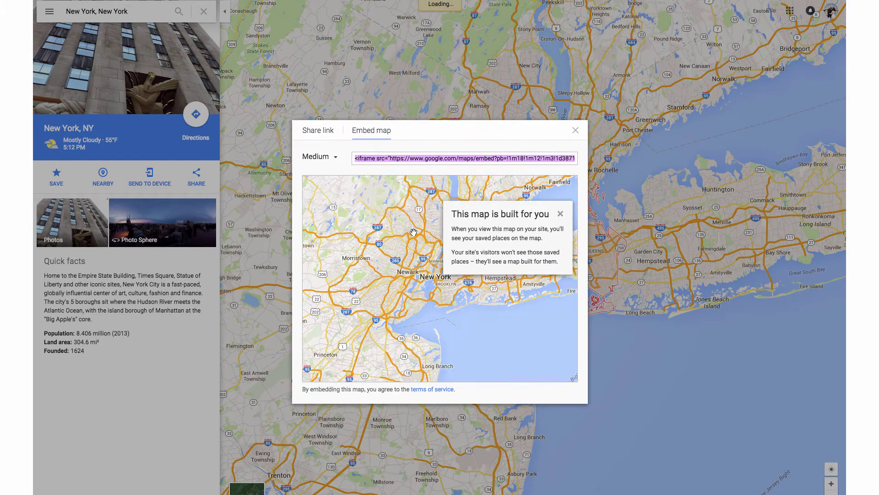
- Dismiss the info card, try the Small and Medium embed sizes, then choose Custom size
left_click(560, 214)
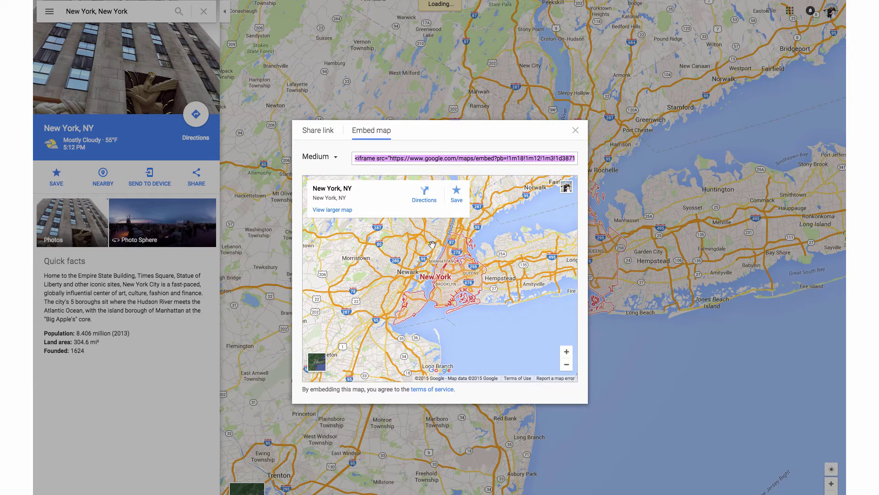
left_click(334, 157)
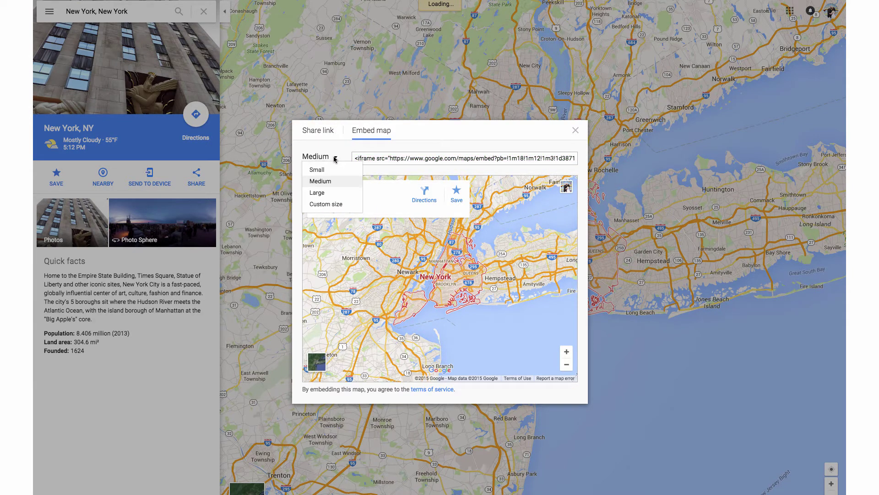
left_click(332, 169)
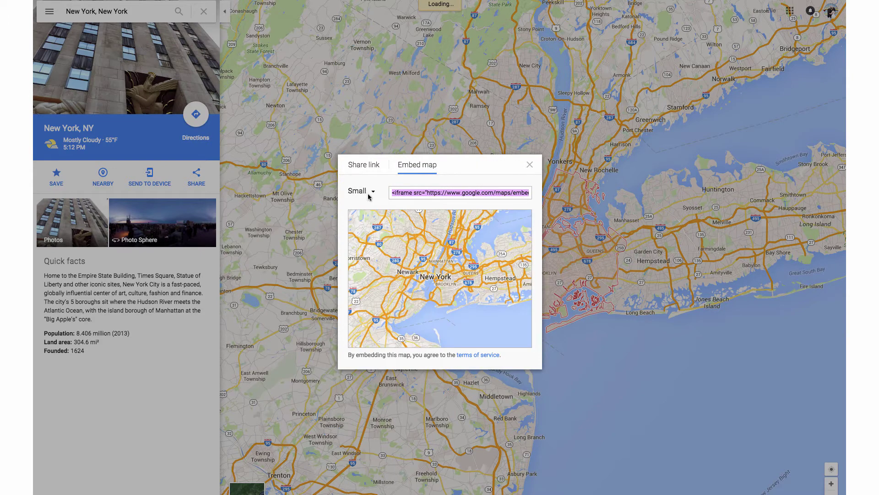
left_click(371, 196)
left_click(371, 224)
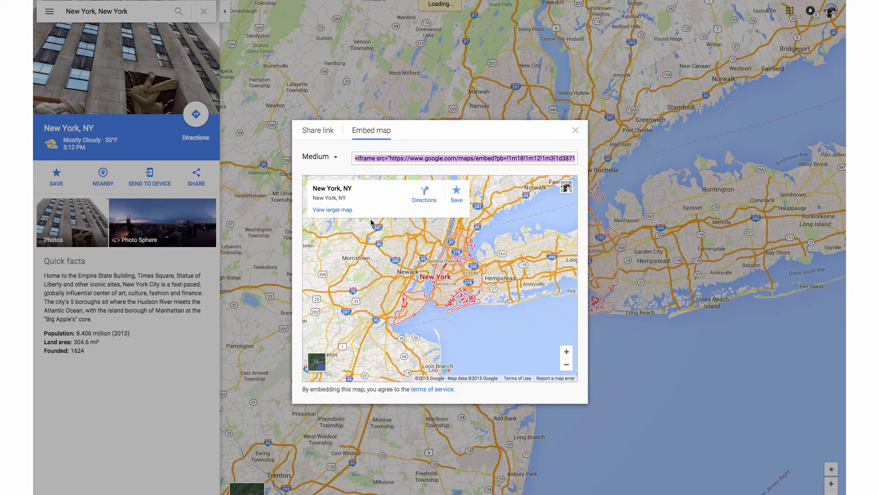
left_click(333, 158)
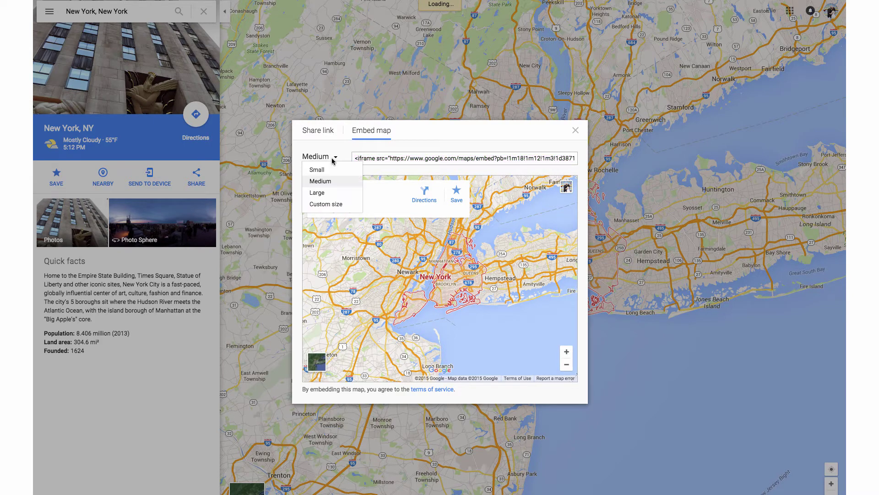
left_click(332, 205)
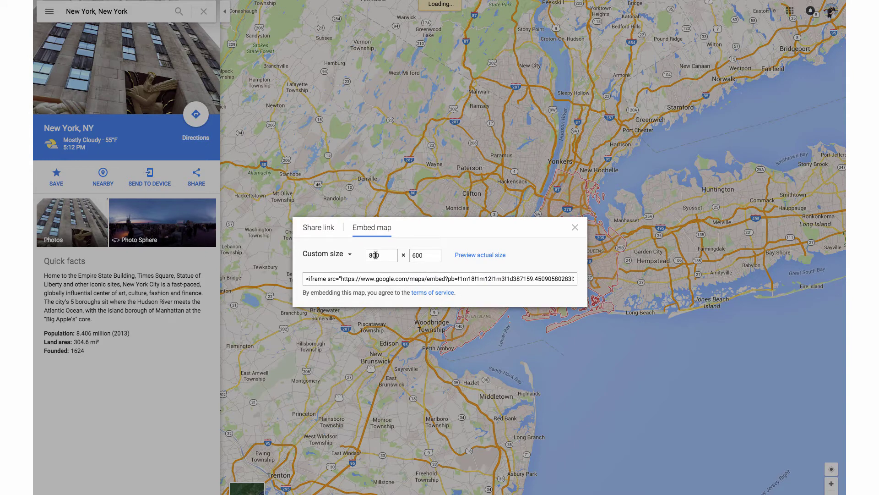
- Set the custom embed dimensions to 700 width by 400 height
type("7")
left_click(411, 260)
left_click_drag(415, 255, 409, 253)
type("4")
- Check the 700 × 400 map at actual size, then copy the iframe embed code
left_click(475, 259)
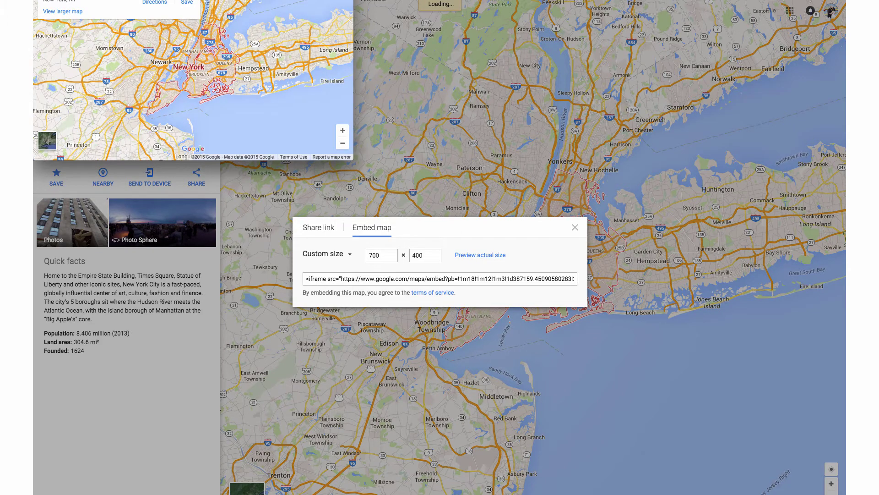
left_click_drag(196, 0, 477, 54)
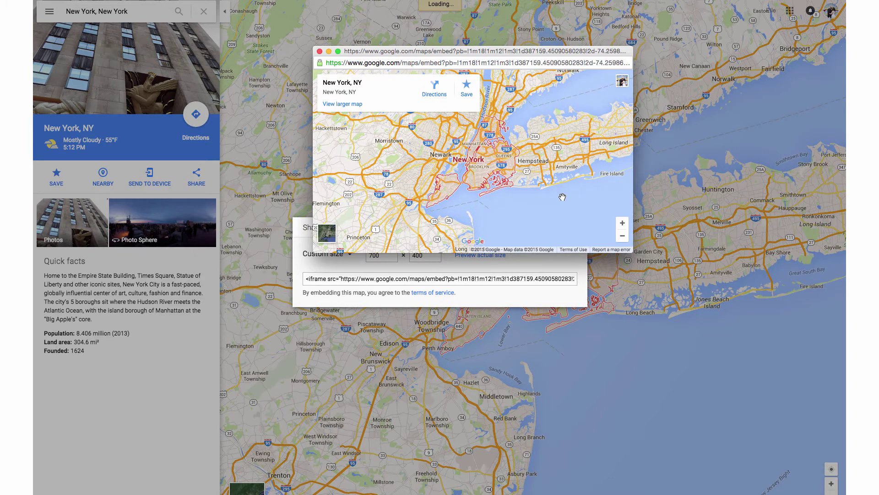
left_click(320, 52)
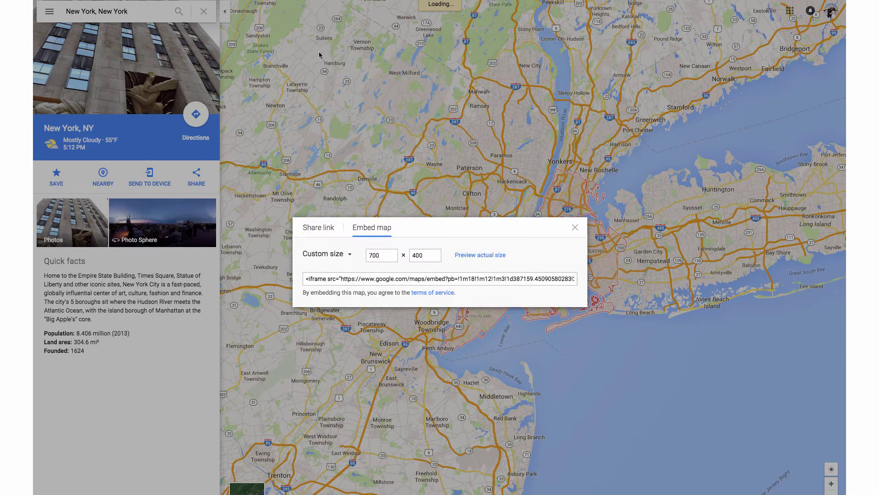
left_click(369, 279)
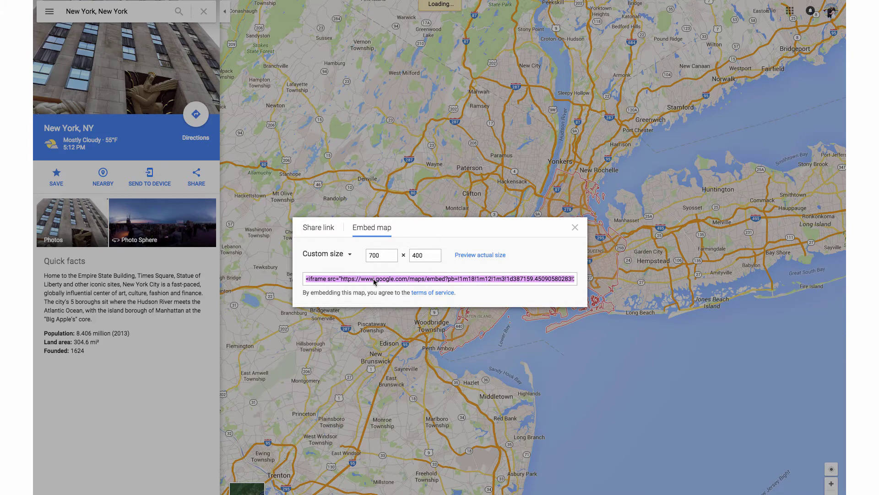
right_click(374, 281)
- Paste the iframe code over the empty paragraph in the Contact Us page's HTML
left_click(397, 334)
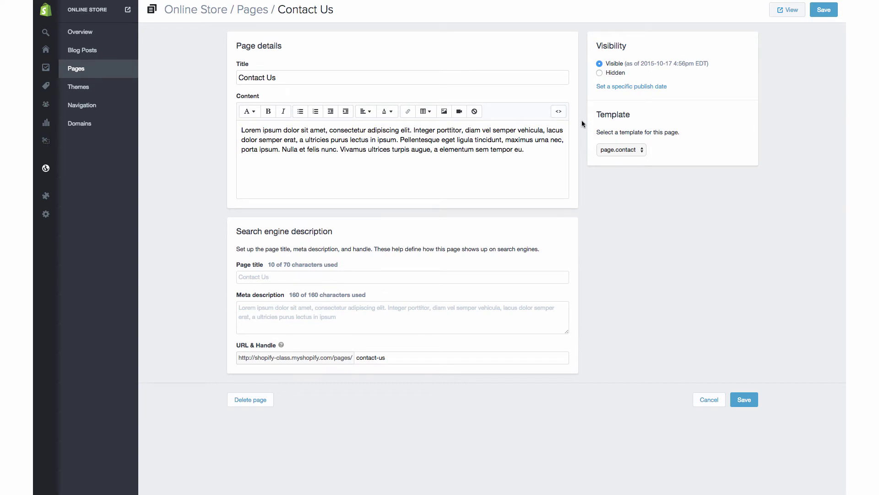
left_click(558, 112)
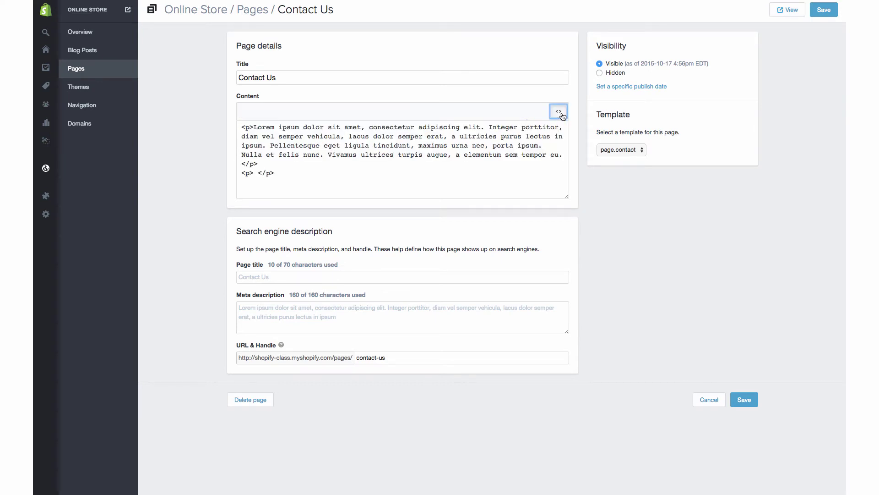
double_click(254, 171)
left_click_drag(302, 174, 235, 171)
key("ctrl+v")
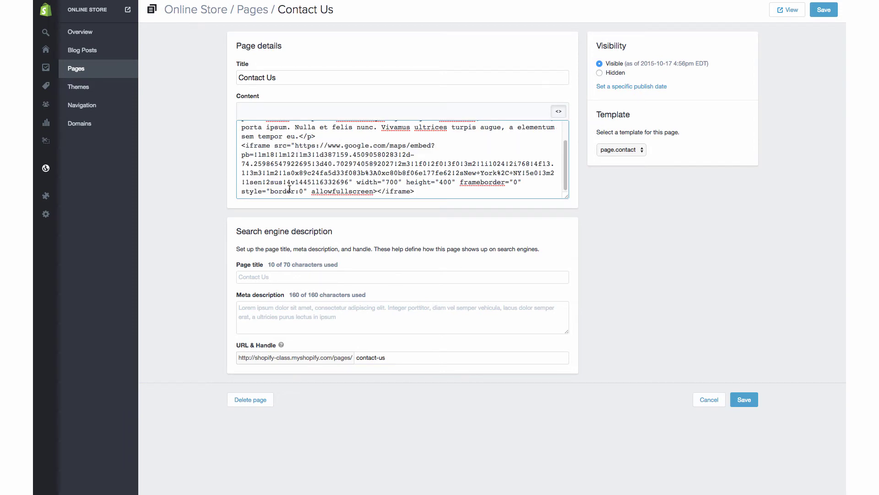
left_click(559, 113)
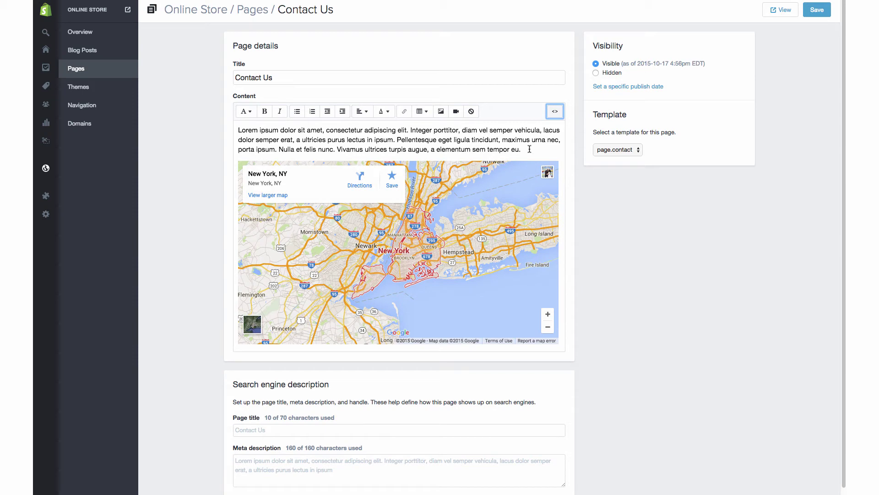
- Save the Contact Us page with the embedded New York map
left_click(815, 14)
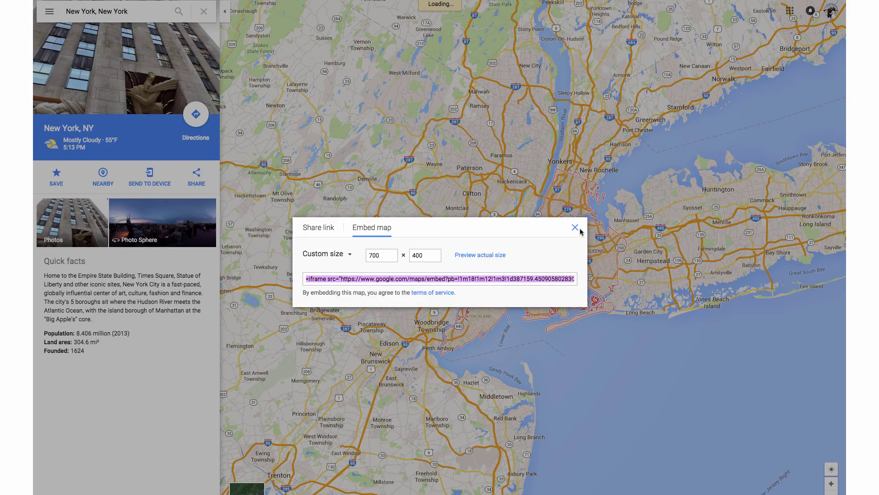
- Close the embed dialog, then zoom and pan the map to show Manhattan and the Bronx
left_click(579, 231)
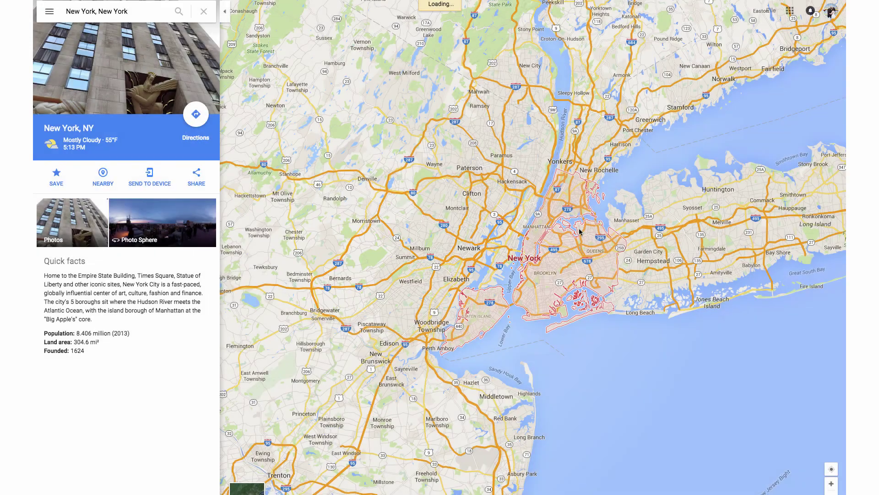
triple_click(129, 11)
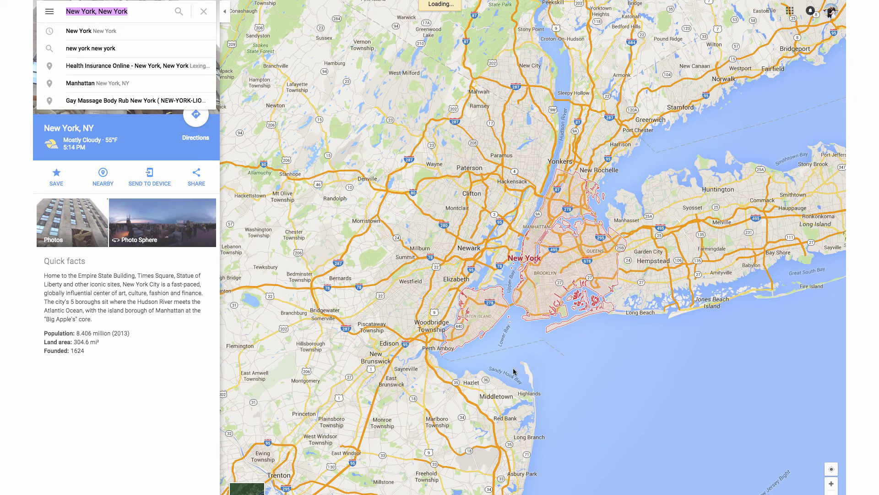
left_click(585, 364)
scroll(585, 364, "up", 2)
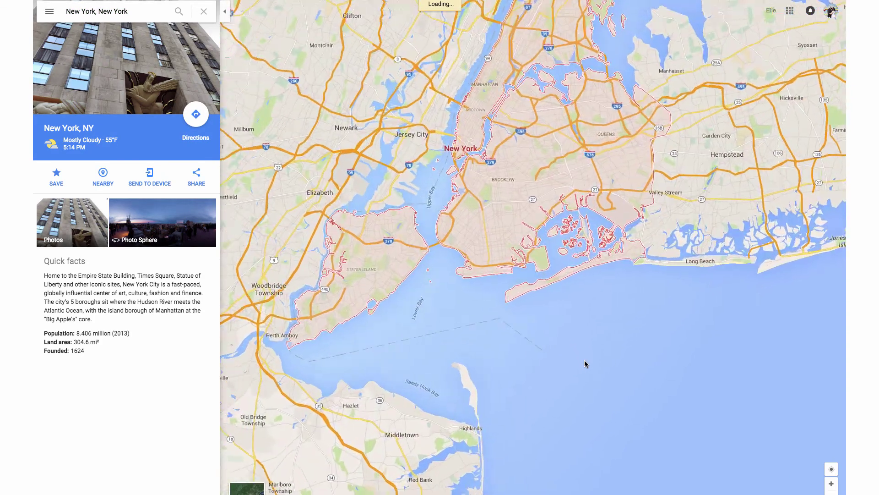
left_click_drag(549, 333, 604, 442)
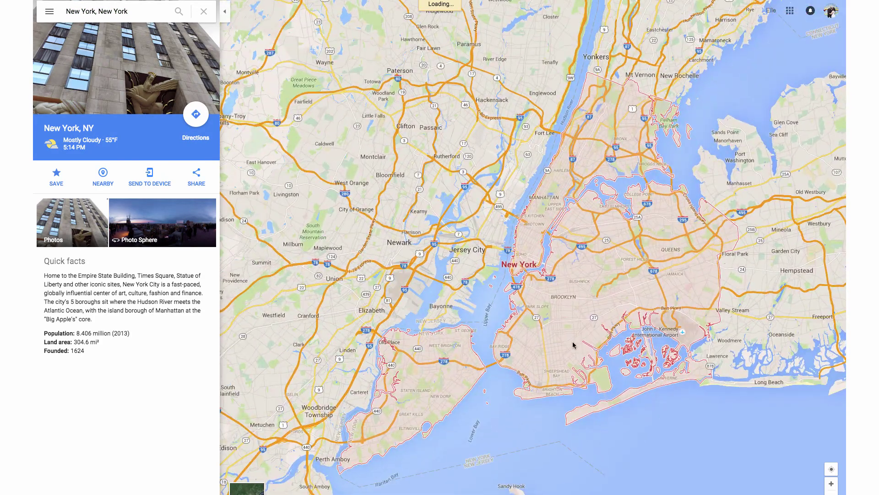